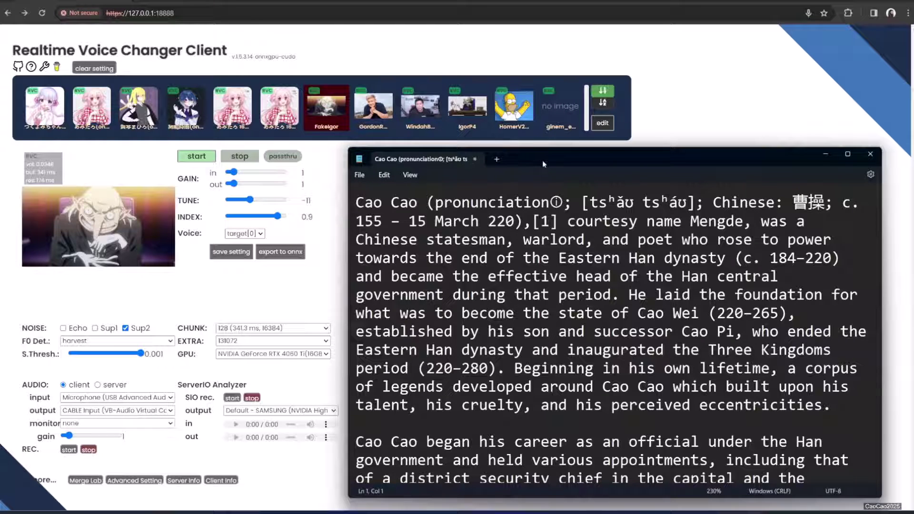
Load the HomerV2 voice model in the voice changer
{"action": "left_click", "coordinate": [337, 174]}
{"action": "left_click", "coordinate": [375, 116]}
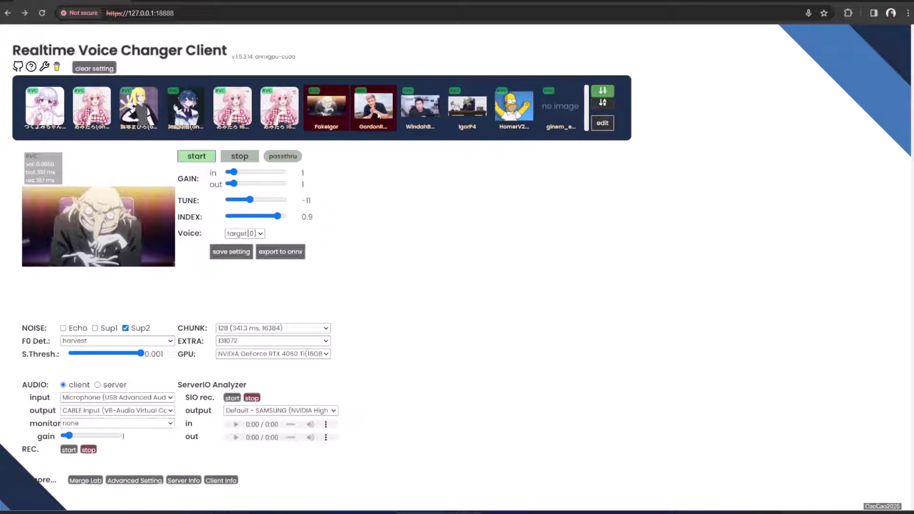
{"action": "left_click", "coordinate": [512, 112]}
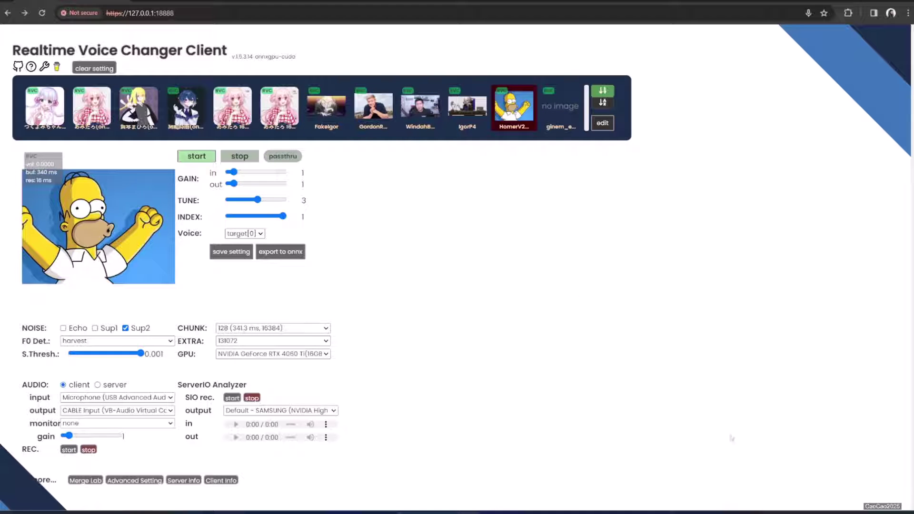
Back in Notepad, highlight the sentence about the figurehead Han sovereign
{"action": "key", "text": "alt+Tab"}
{"action": "scroll", "coordinate": [618, 395], "scroll_direction": "down", "scroll_amount": 3}
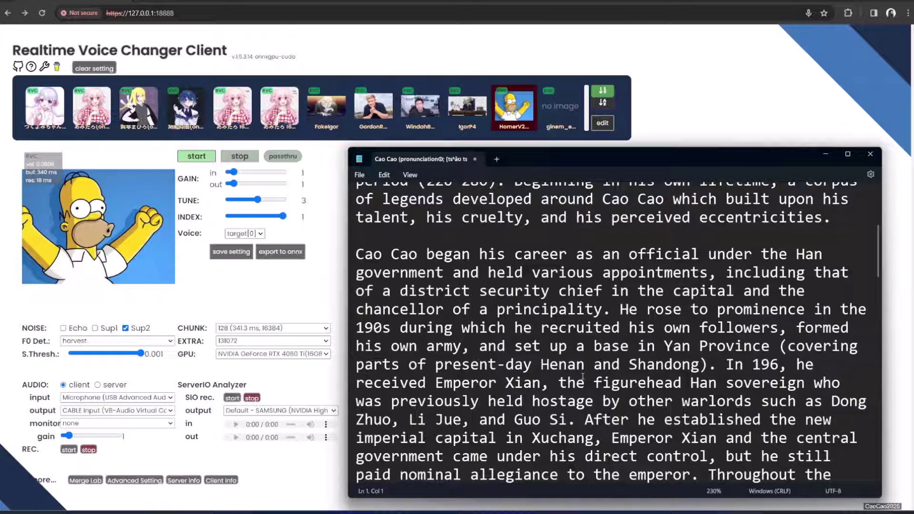
{"action": "left_click_drag", "start_coordinate": [571, 381], "coordinate": [611, 420]}
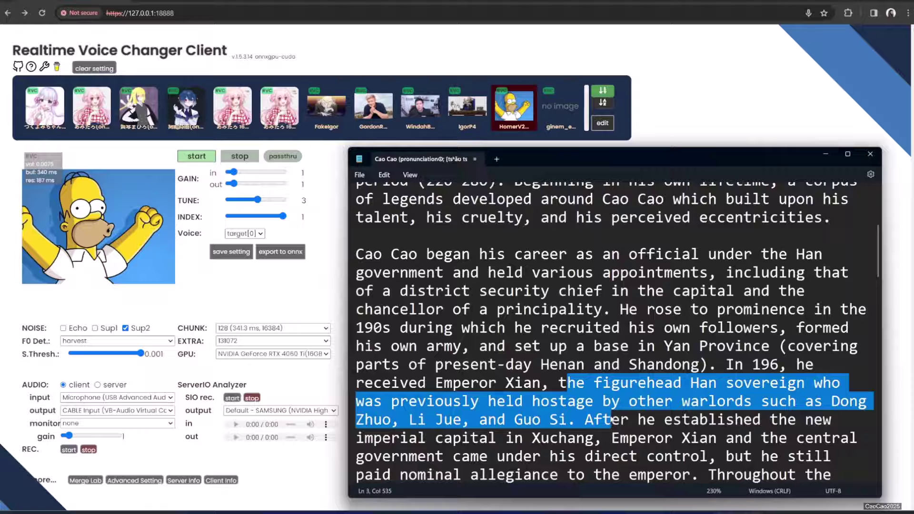
Read down and highlight from 'he embarked' to 'Battle of Red Cliffs.'
{"action": "scroll", "coordinate": [611, 420], "scroll_direction": "down", "scroll_amount": 3}
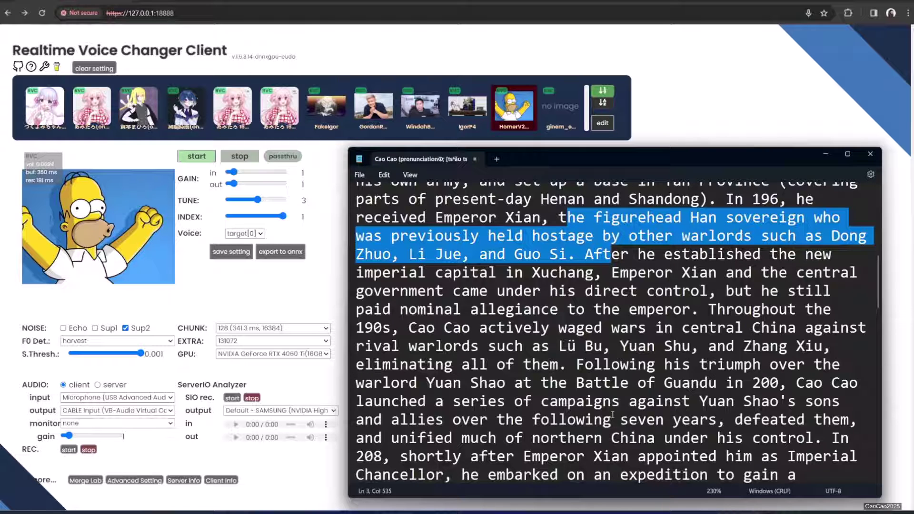
{"action": "scroll", "coordinate": [585, 409], "scroll_direction": "down", "scroll_amount": 1}
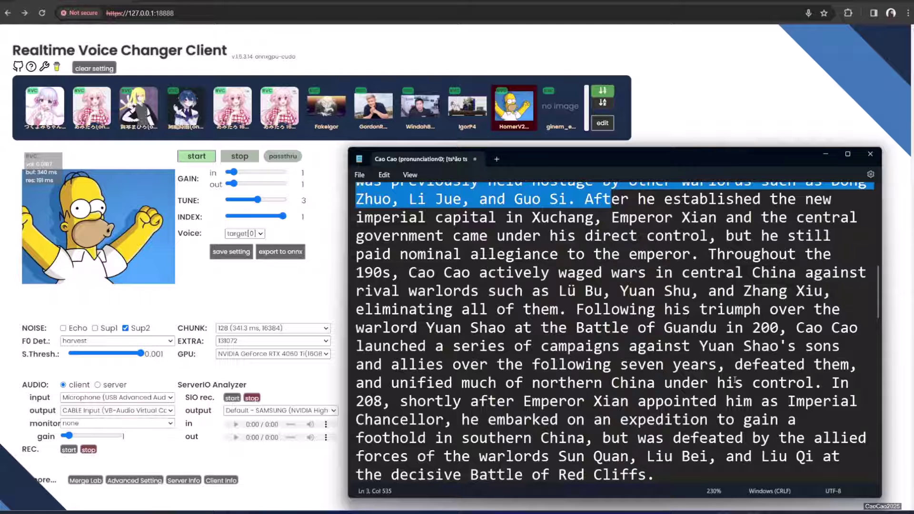
{"action": "scroll", "coordinate": [567, 411], "scroll_direction": "down", "scroll_amount": 1}
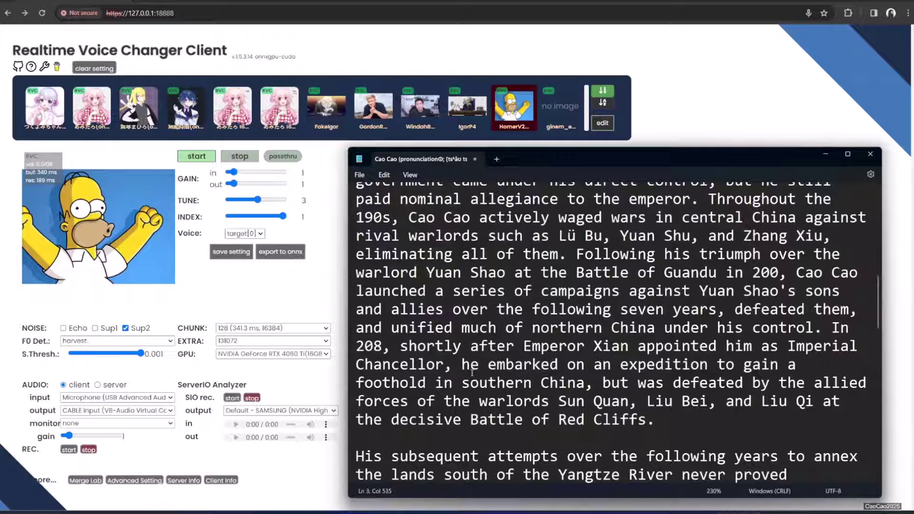
{"action": "left_click_drag", "start_coordinate": [462, 365], "coordinate": [755, 425]}
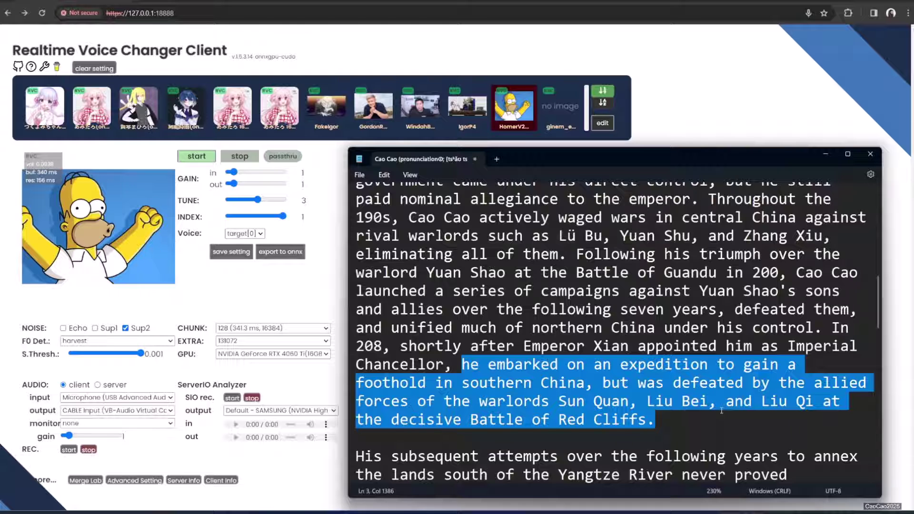
{"action": "scroll", "coordinate": [721, 408], "scroll_direction": "down", "scroll_amount": 3}
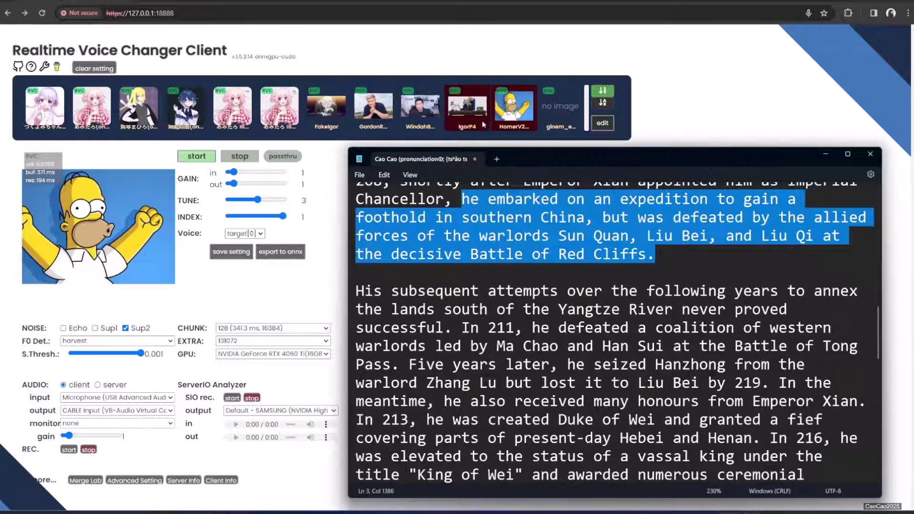
Load the ginem voice model and drag its TUNE slider up to 12
{"action": "left_click", "coordinate": [551, 110]}
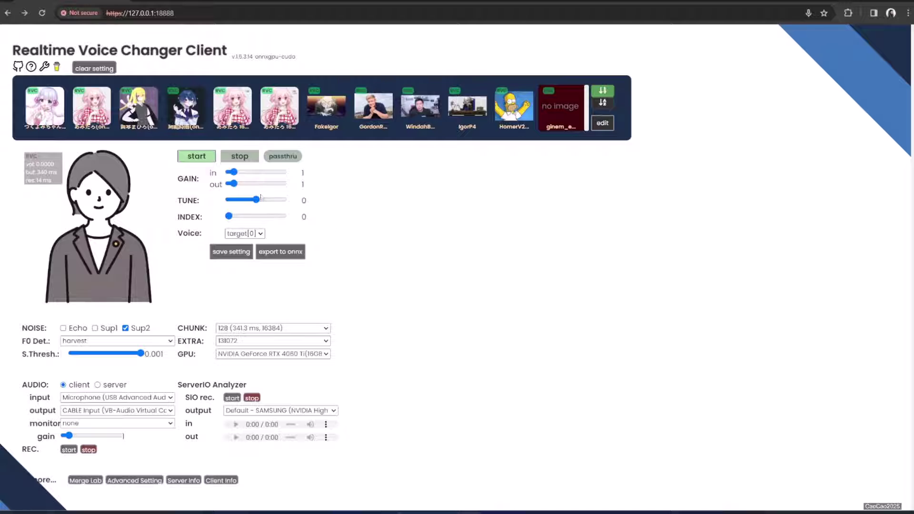
{"action": "left_click_drag", "start_coordinate": [256, 199], "coordinate": [252, 200]}
{"action": "mouse_move", "coordinate": [251, 200]}
{"action": "left_mouse_down"}
{"action": "mouse_move", "coordinate": [272, 202]}
{"action": "mouse_move", "coordinate": [262, 202]}
{"action": "left_mouse_up"}
Highlight 'of which some used to be reserved exclusively for emperors.' in the Cao Cao text
{"action": "key", "text": "alt+Tab"}
{"action": "scroll", "coordinate": [622, 367], "scroll_direction": "down", "scroll_amount": 2}
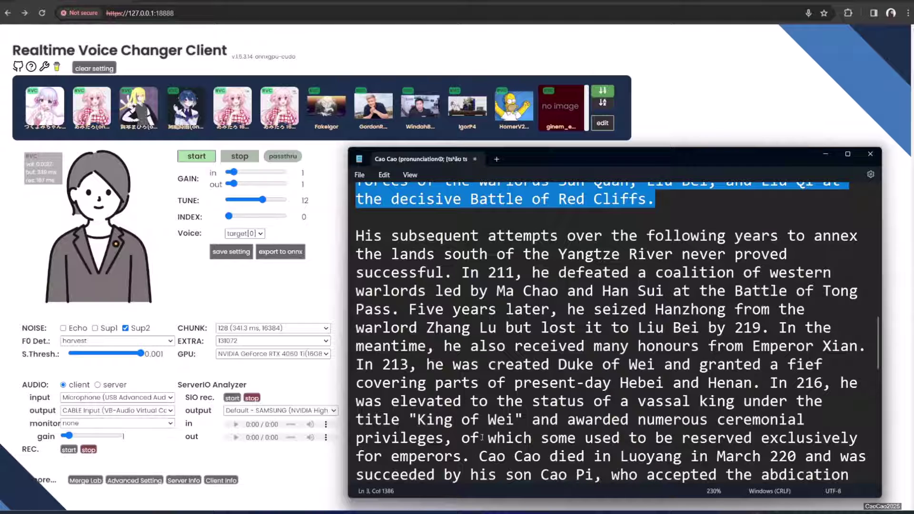
{"action": "left_click_drag", "start_coordinate": [464, 438], "coordinate": [486, 455]}
{"action": "scroll", "coordinate": [486, 456], "scroll_direction": "down", "scroll_amount": 3}
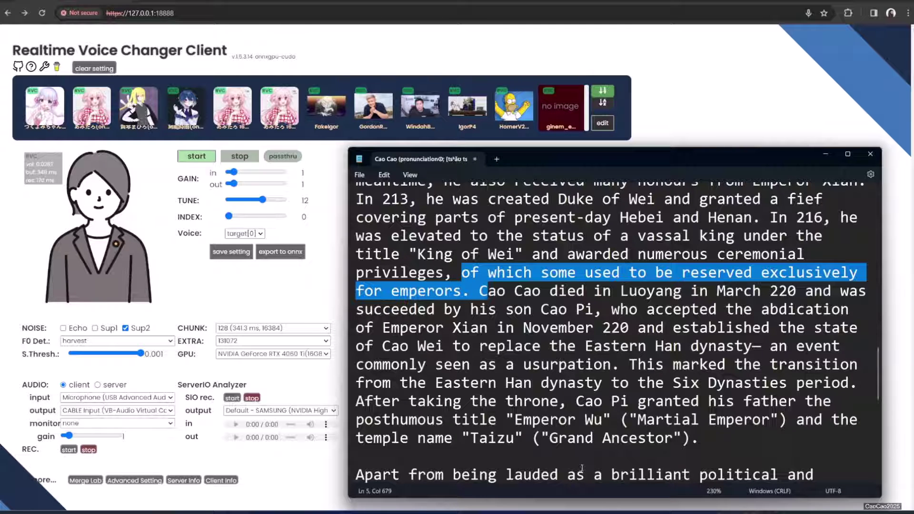
{"action": "scroll", "coordinate": [583, 431], "scroll_direction": "down", "scroll_amount": 2}
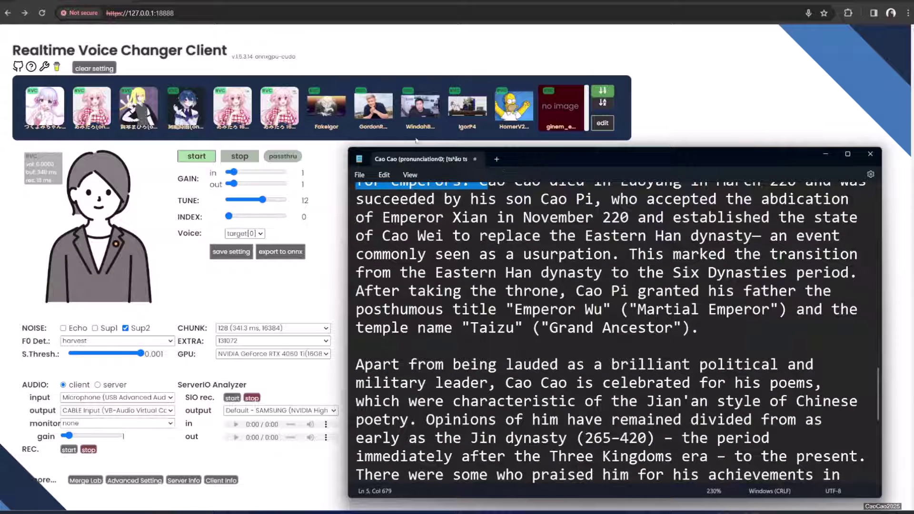
Select the GordonR voice model with the man's portrait
{"action": "left_click", "coordinate": [387, 119]}
{"action": "key", "text": "alt+Tab"}
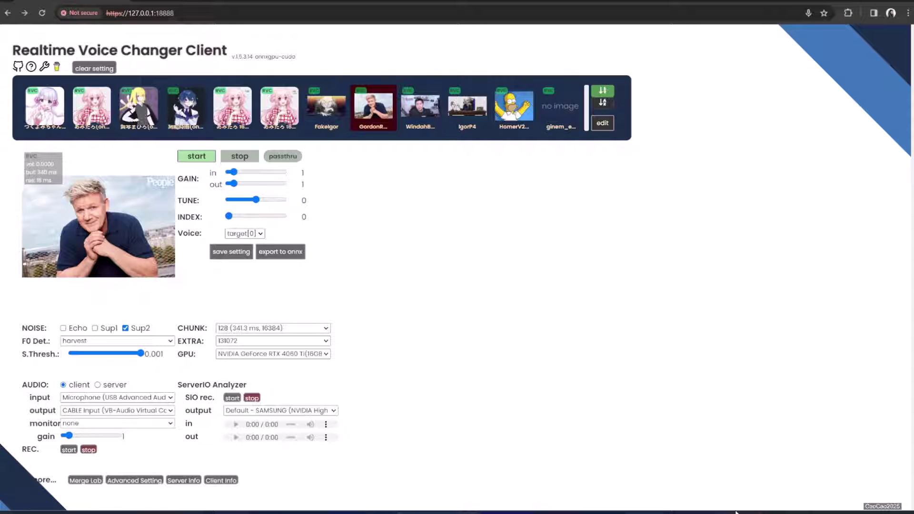
{"action": "key", "text": "alt+Tab"}
{"action": "scroll", "coordinate": [669, 377], "scroll_direction": "down", "scroll_amount": 3}
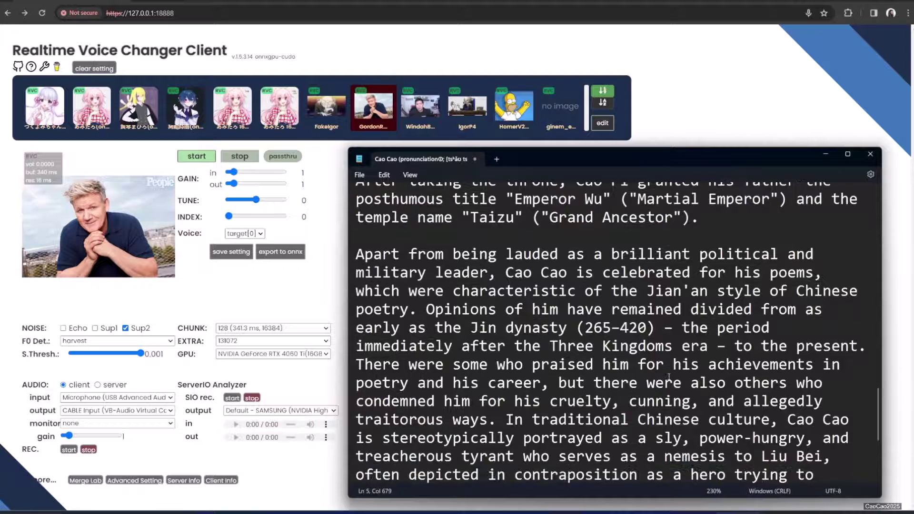
Set the GordonR TUNE slider to -7 and go back to the Cao Cao text
{"action": "left_click", "coordinate": [336, 218]}
{"action": "left_click_drag", "start_coordinate": [256, 200], "coordinate": [251, 200]}
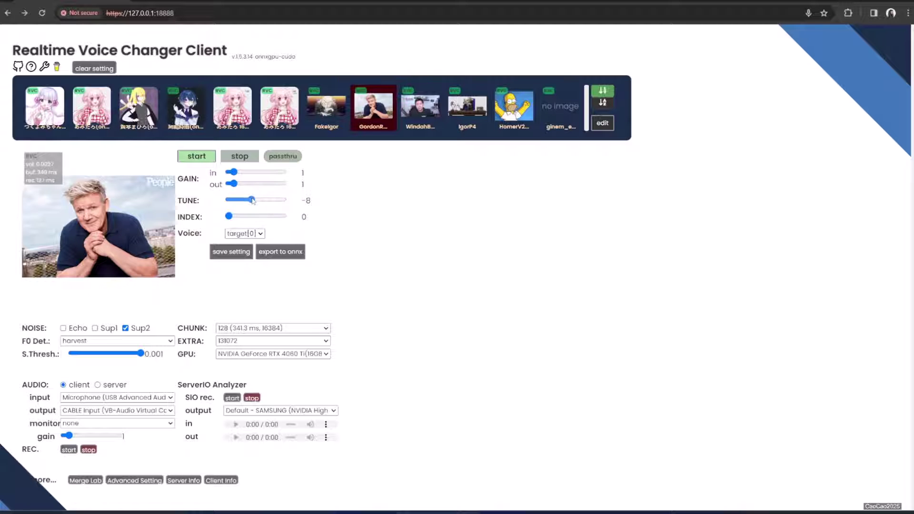
{"action": "left_click_drag", "start_coordinate": [253, 200], "coordinate": [254, 201]}
{"action": "key", "text": "alt+Tab"}
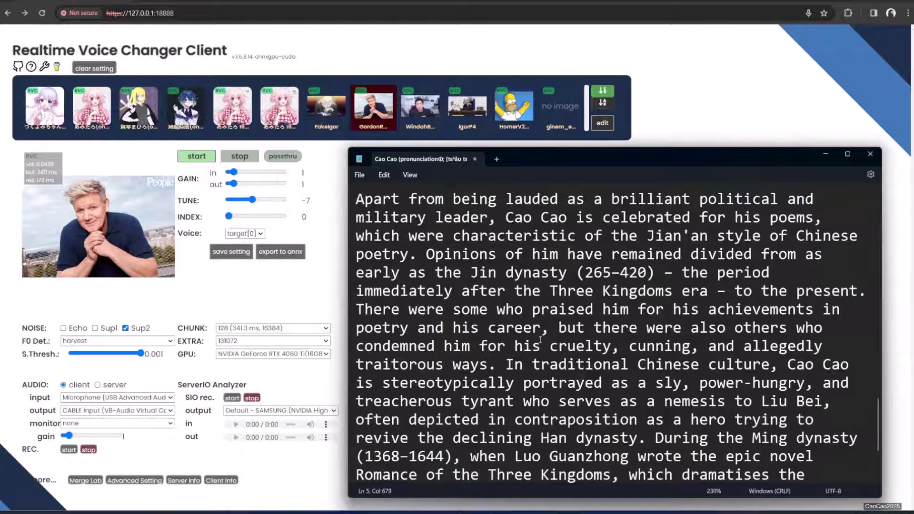
Highlight the line praising his poetry and the sentence on his traditional portrayal
{"action": "left_click_drag", "start_coordinate": [673, 310], "coordinate": [682, 329]}
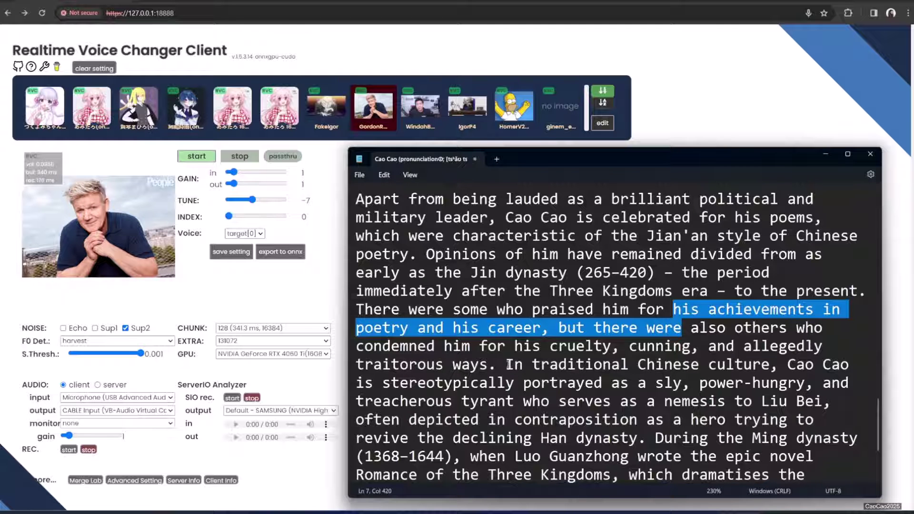
{"action": "left_click_drag", "start_coordinate": [505, 364], "coordinate": [729, 384]}
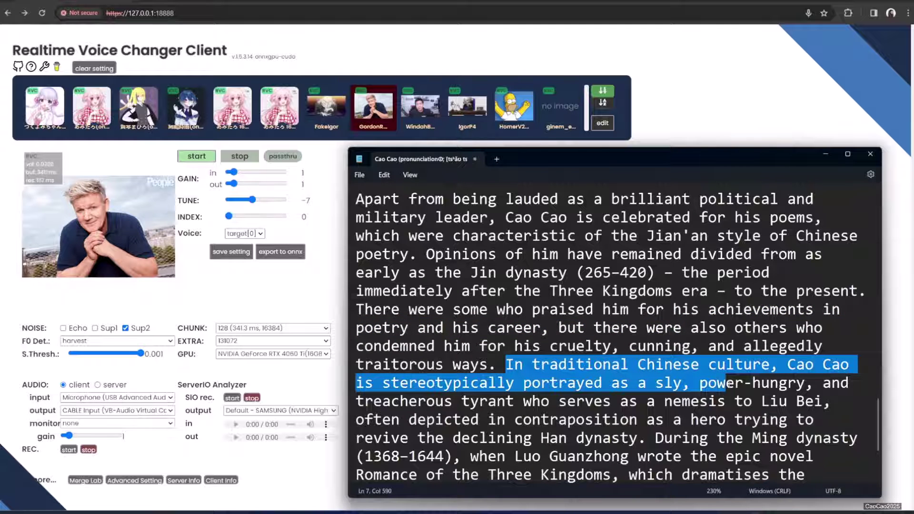
{"action": "scroll", "coordinate": [729, 384], "scroll_direction": "down", "scroll_amount": 1}
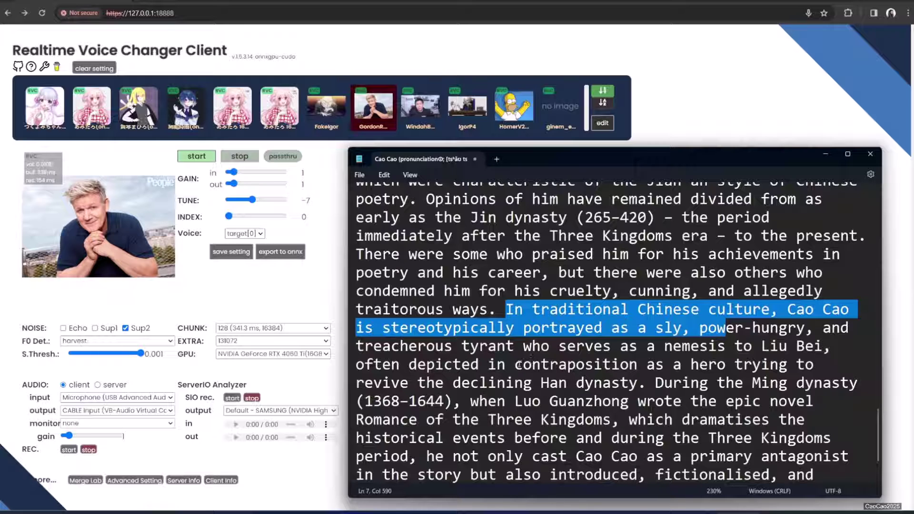
Highlight 'contraposition', the Ming dynasty sentence, and the clause about dramatising historical events
{"action": "left_click_drag", "start_coordinate": [515, 365], "coordinate": [593, 364]}
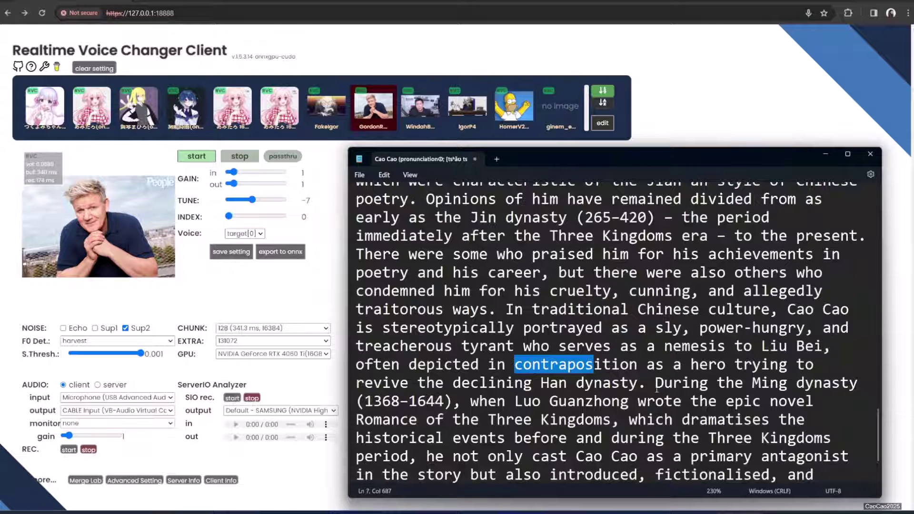
{"action": "left_click_drag", "start_coordinate": [655, 383], "coordinate": [659, 401]}
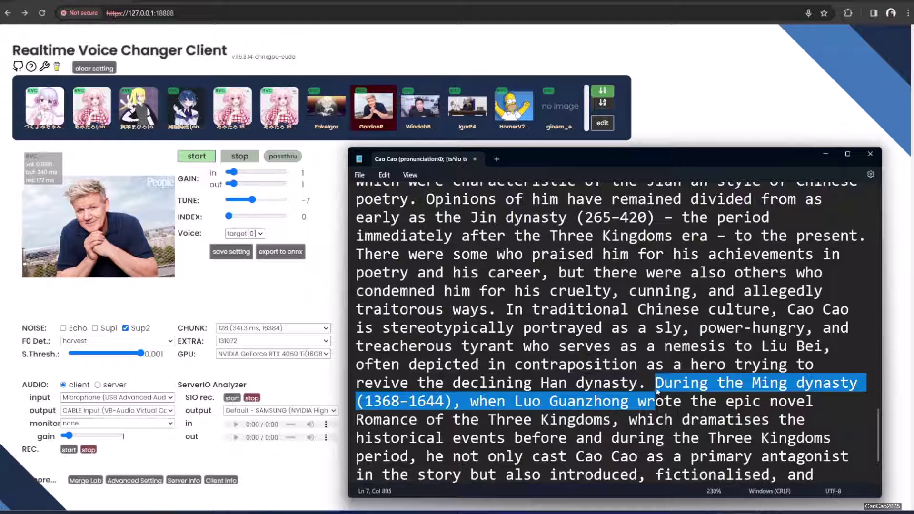
{"action": "scroll", "coordinate": [659, 367], "scroll_direction": "down", "scroll_amount": 1}
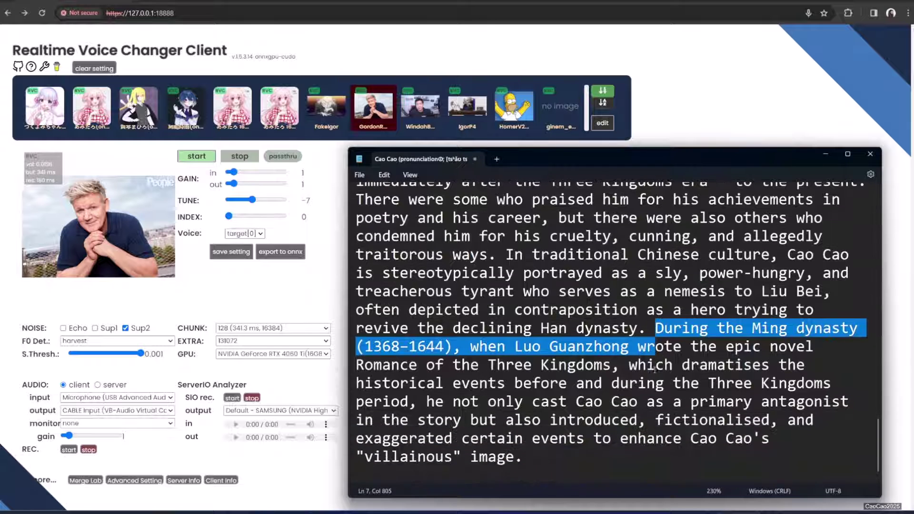
{"action": "left_click_drag", "start_coordinate": [629, 365], "coordinate": [707, 382]}
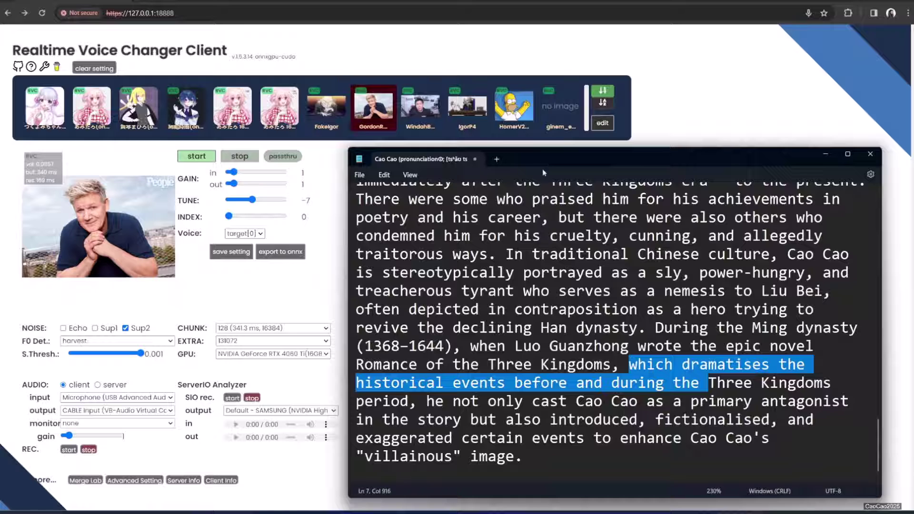
{"action": "scroll", "coordinate": [705, 390], "scroll_direction": "down", "scroll_amount": 1}
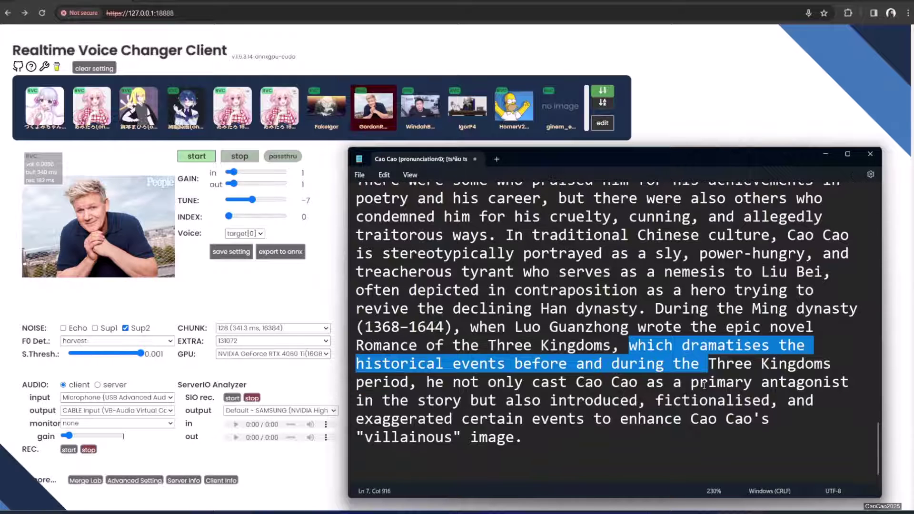
Bring the voice changer page, still on GordonR at -7, in front of Notepad
{"action": "left_click", "coordinate": [744, 110]}
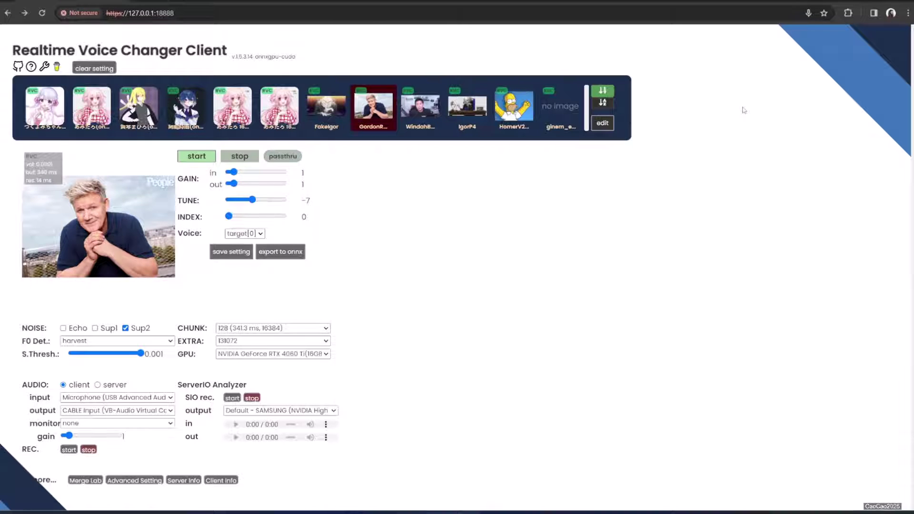